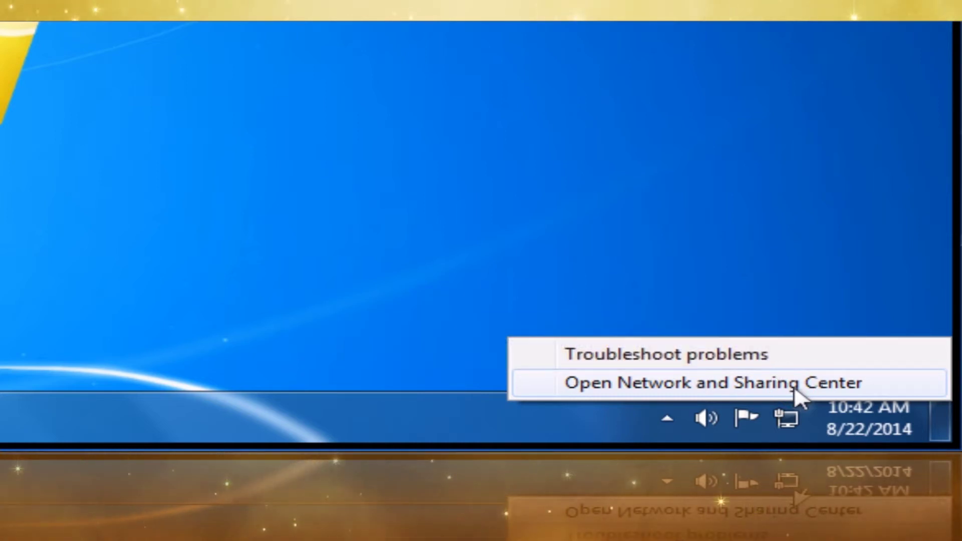
# - Open the Local Area Connection Properties from the Network and Sharing Center
pyautogui.click(795, 391)
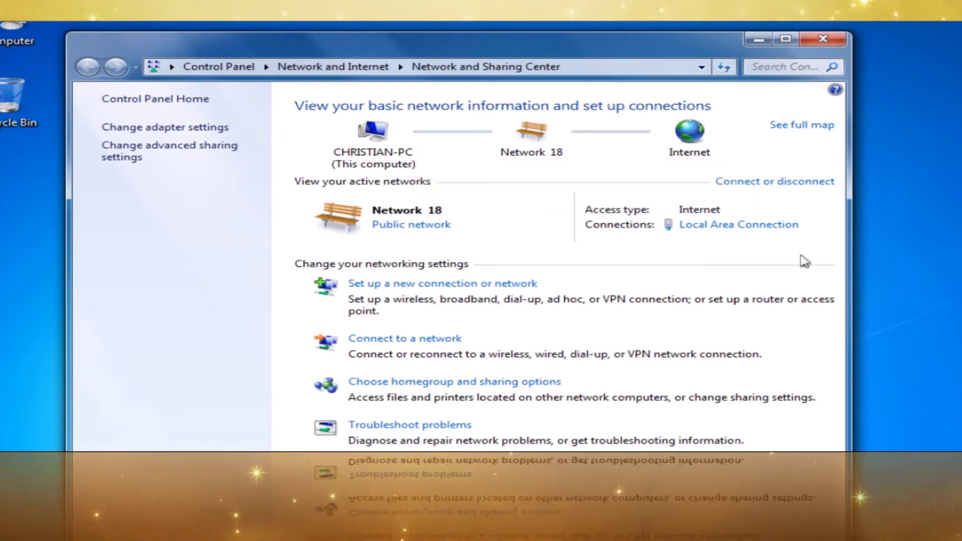
pyautogui.click(778, 227)
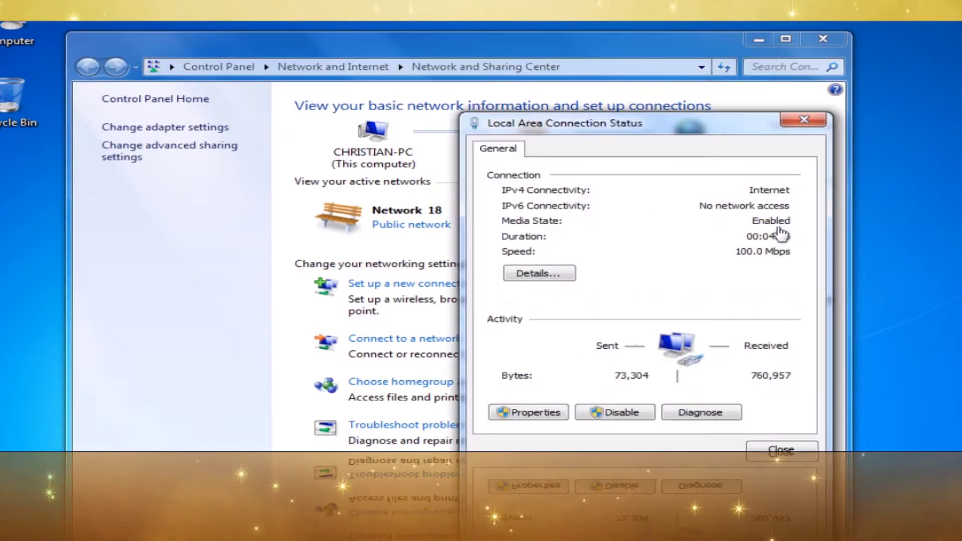
pyautogui.click(551, 420)
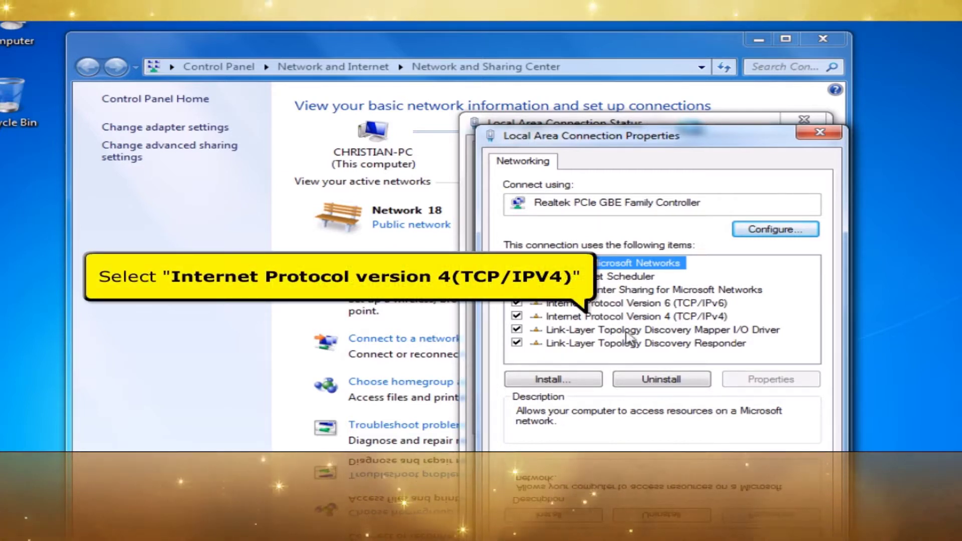
# - Leave TCP/IPv4 on automatic IP and DNS addresses and close the adapter properties
pyautogui.click(643, 318)
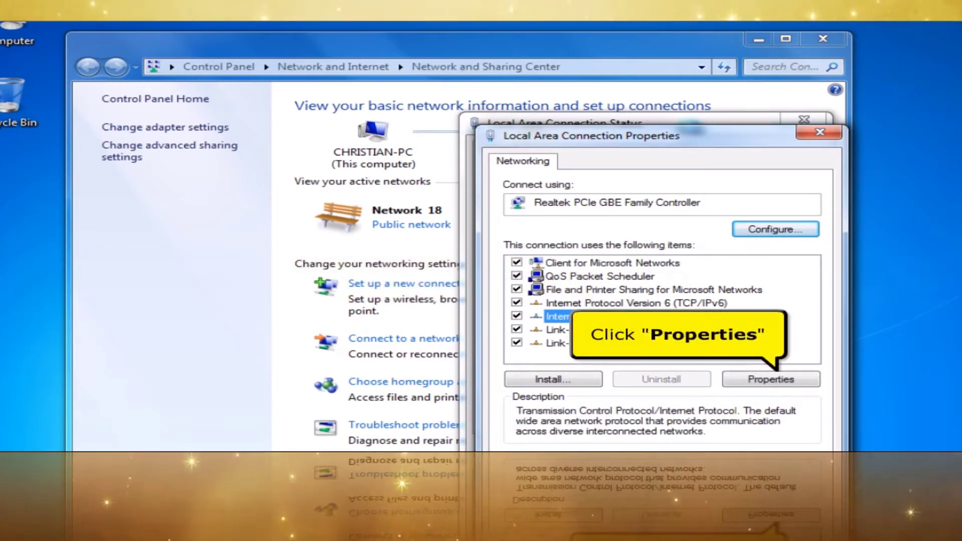
pyautogui.click(749, 380)
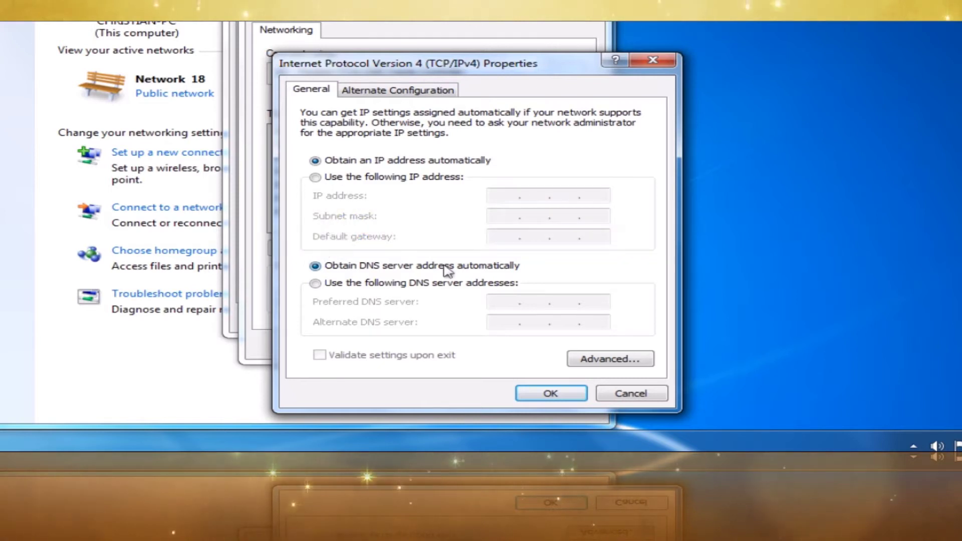
pyautogui.click(551, 394)
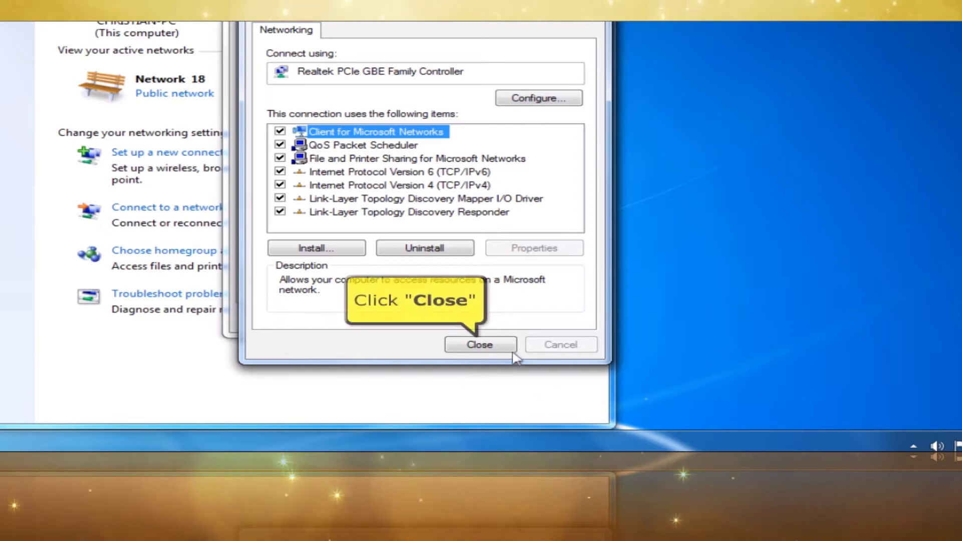
pyautogui.click(493, 346)
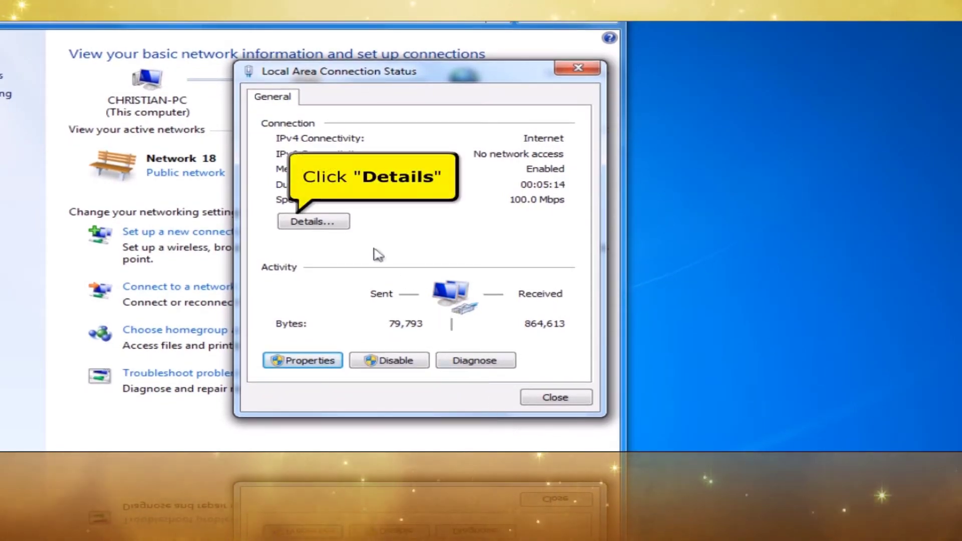
# - Confirm the 192.168.10.1 default gateway in connection details, then close all network windows
pyautogui.click(344, 224)
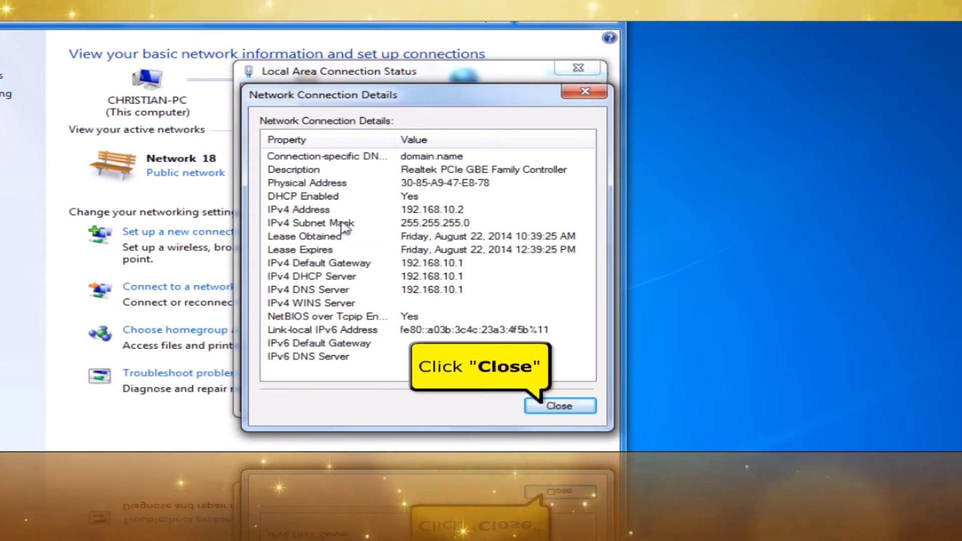
pyautogui.click(538, 411)
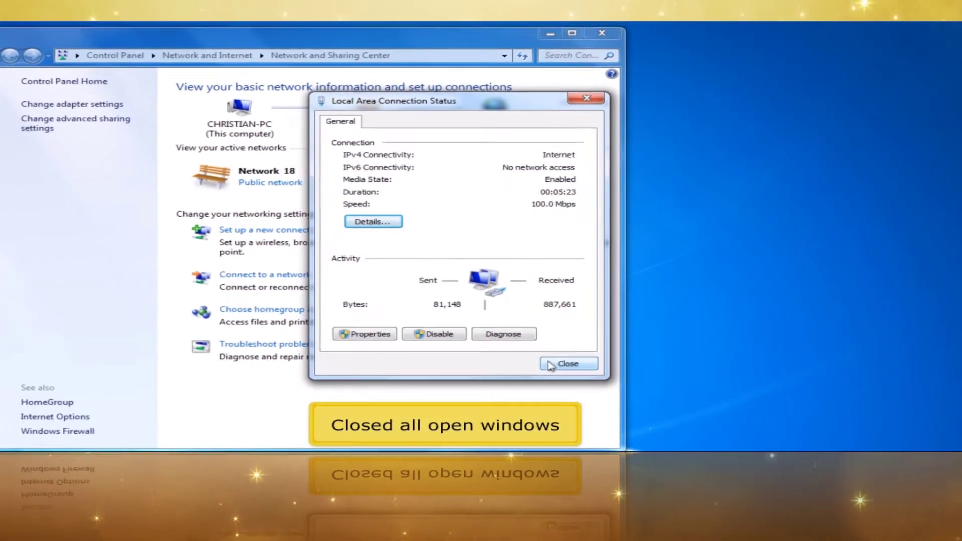
pyautogui.click(549, 365)
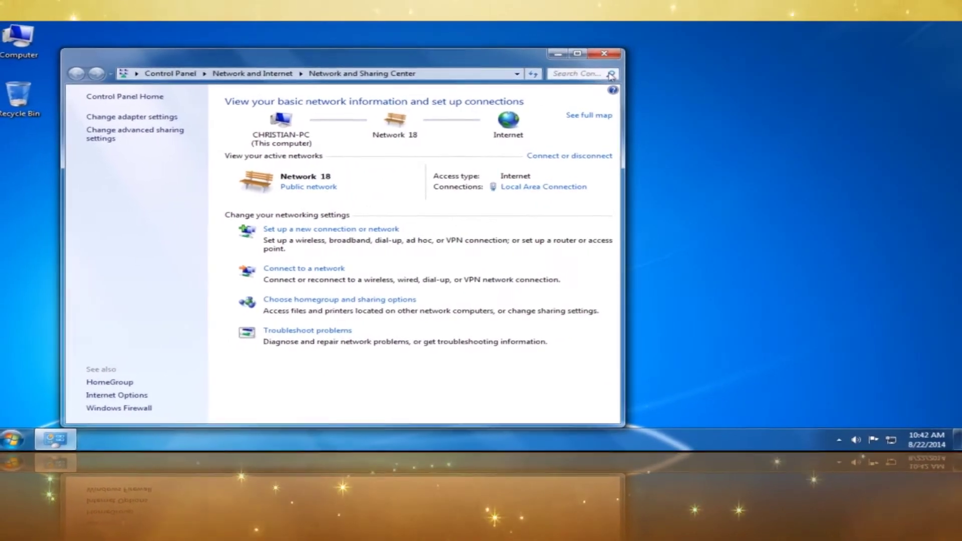
pyautogui.click(604, 53)
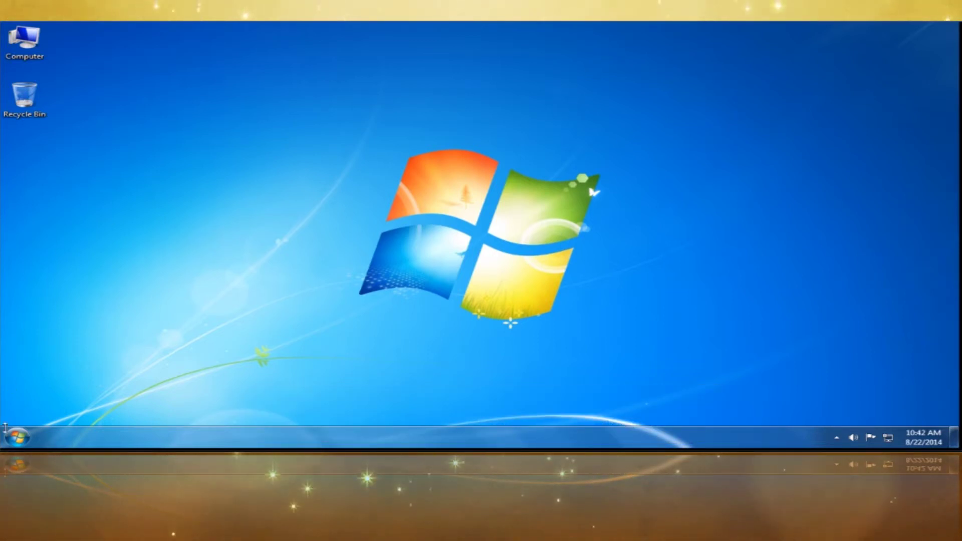
# - Launch Mozilla Firefox and load the router page at 192.168.10.1
pyautogui.click(22, 448)
pyautogui.click(98, 230)
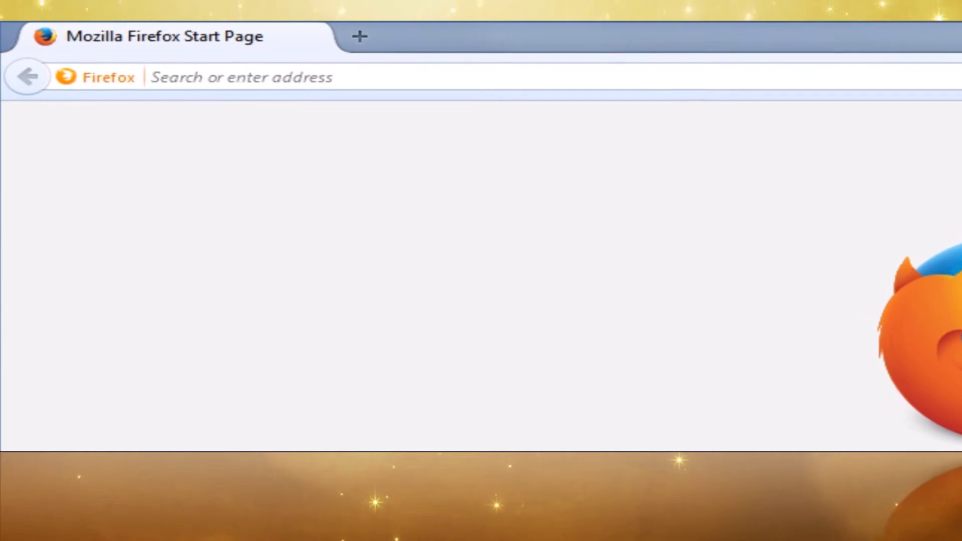
pyautogui.click(155, 86)
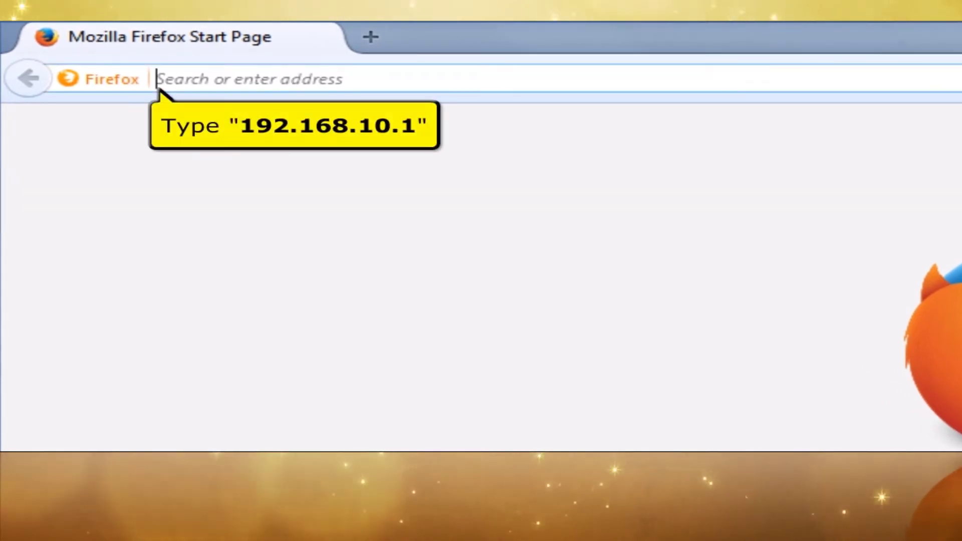
pyautogui.write('192.1')
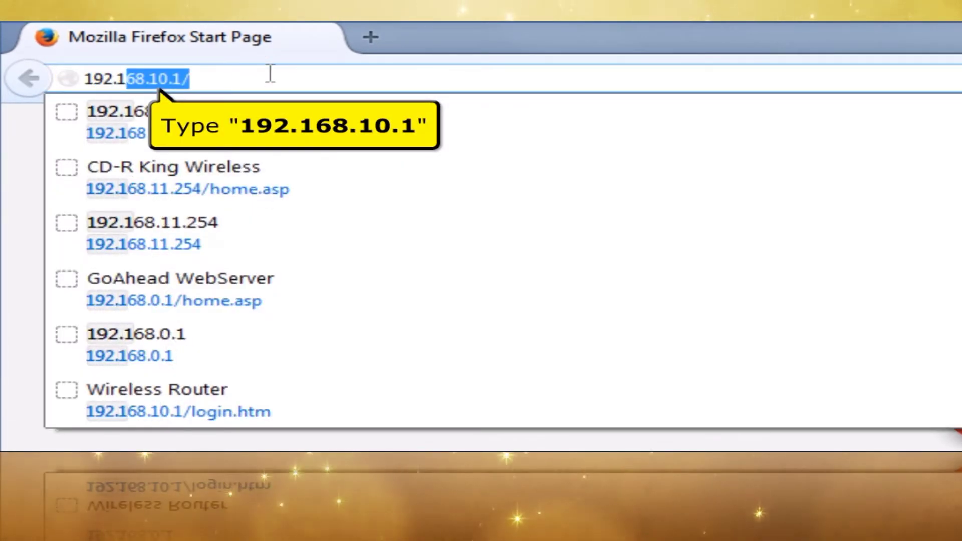
pyautogui.write('68.10')
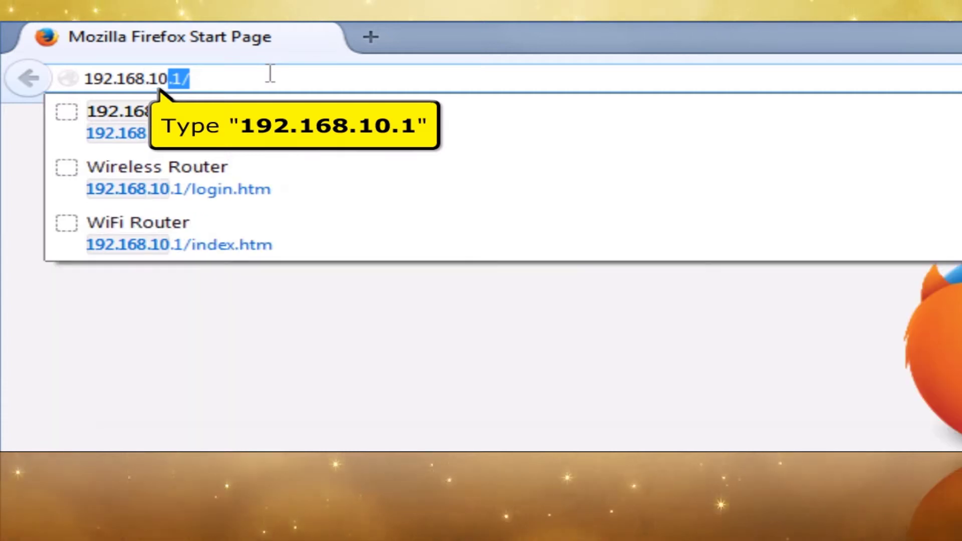
pyautogui.write('.1')
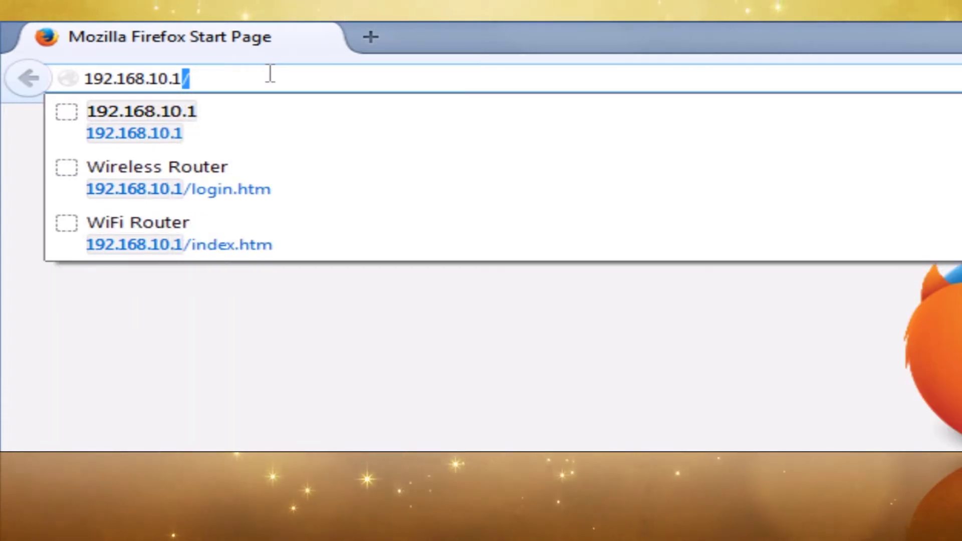
pyautogui.press('Return')
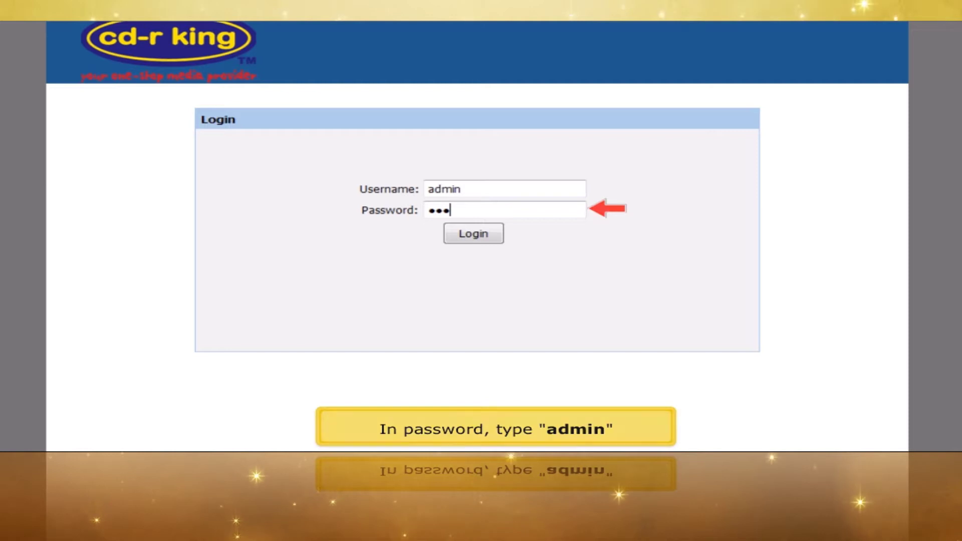
# - Enter the admin password, log in, and go to Setup > Internet Setup
pyautogui.write('in')
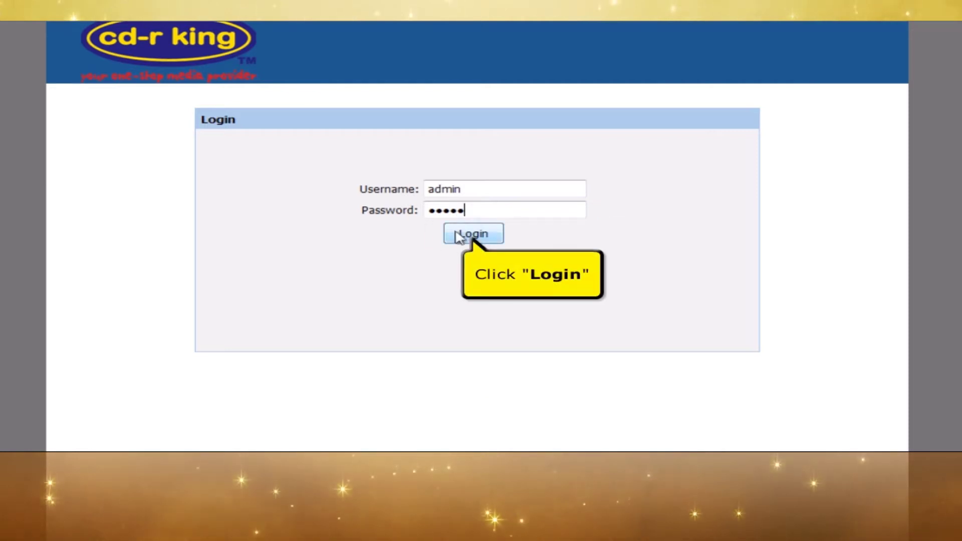
pyautogui.click(459, 238)
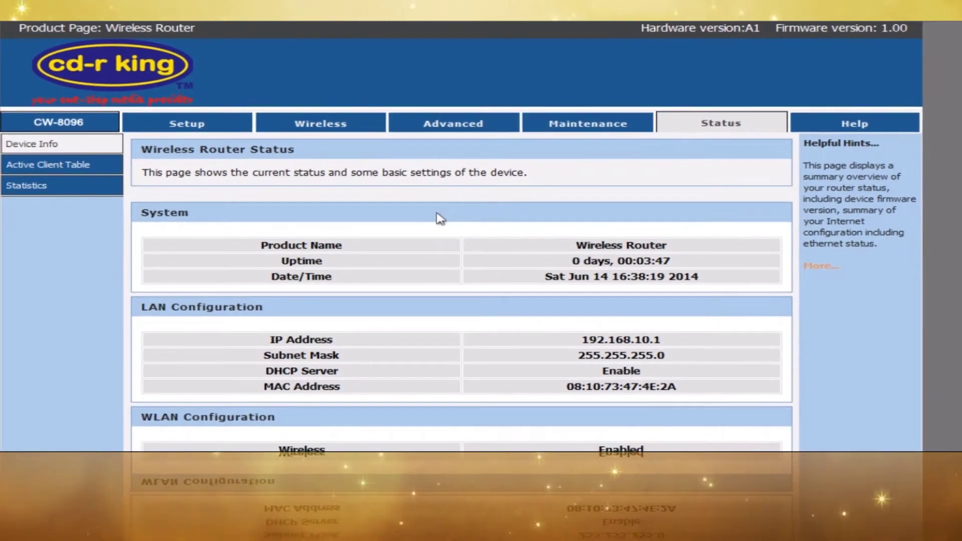
pyautogui.click(234, 125)
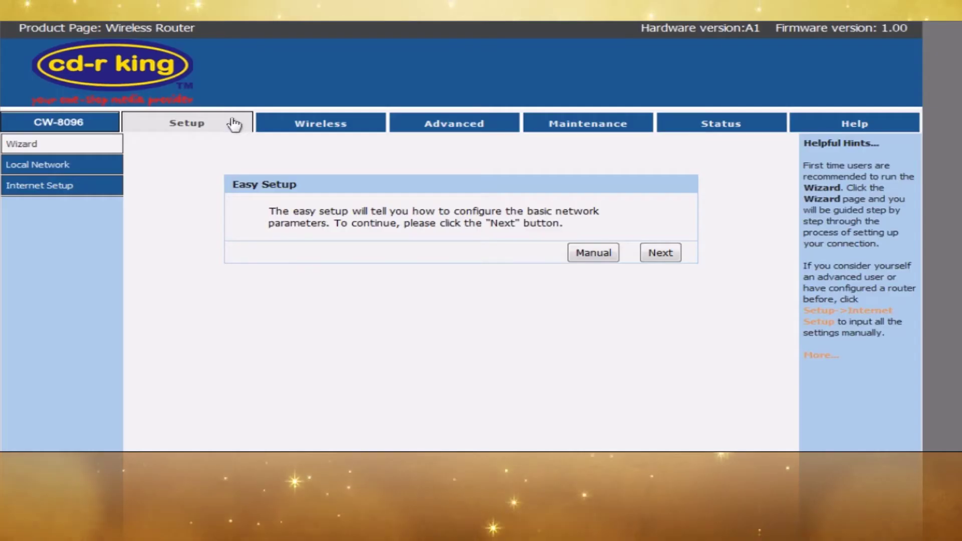
pyautogui.click(96, 189)
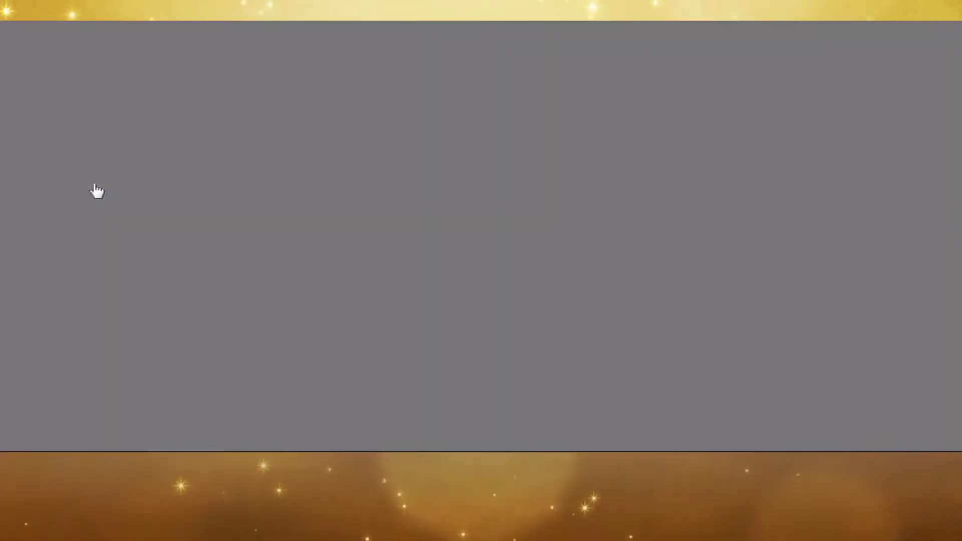
# - Set WAN to Static IP 192.168.2.5, mask 255.255.255.0, gateway and DNS 192.168.2.1
pyautogui.click(389, 238)
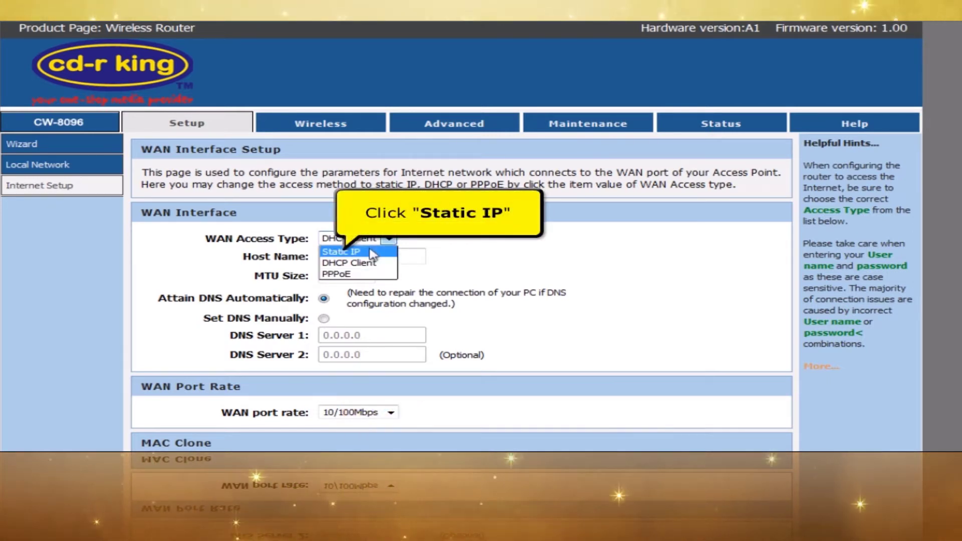
pyautogui.click(371, 252)
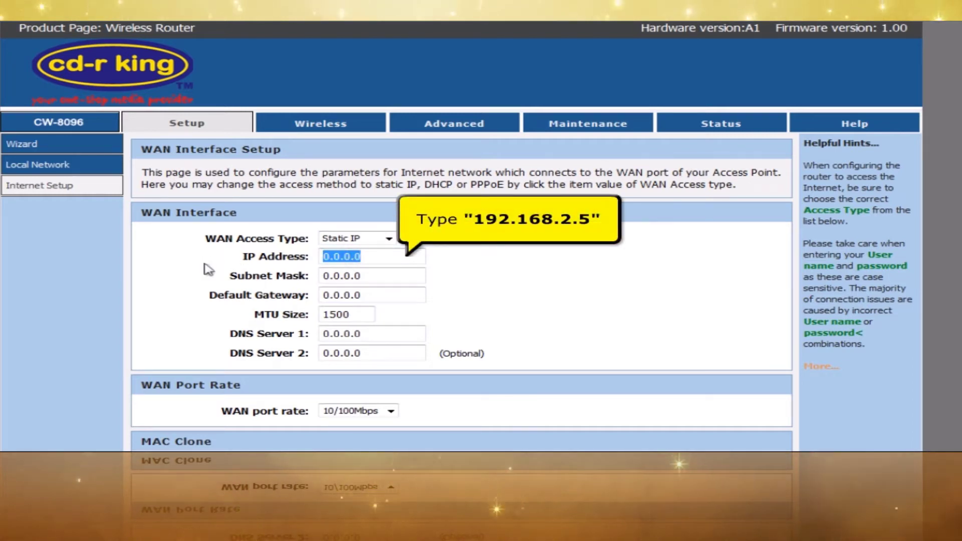
pyautogui.write('192.16')
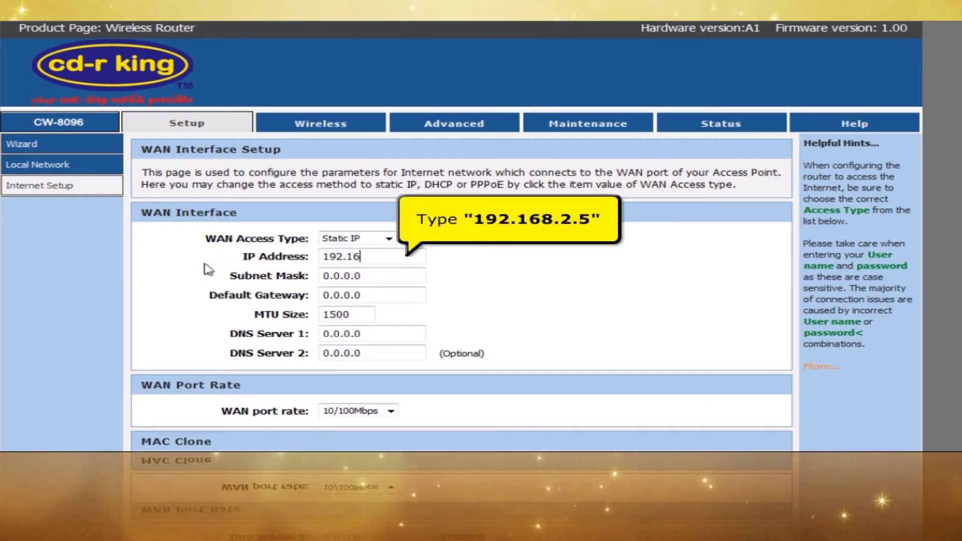
pyautogui.write('8.2.5')
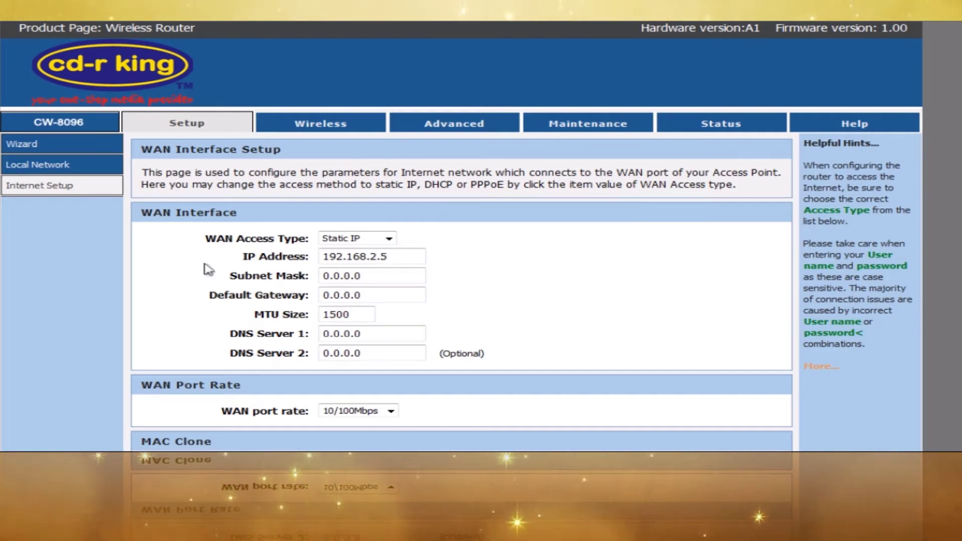
pyautogui.press('Tab')
pyautogui.write('255.255')
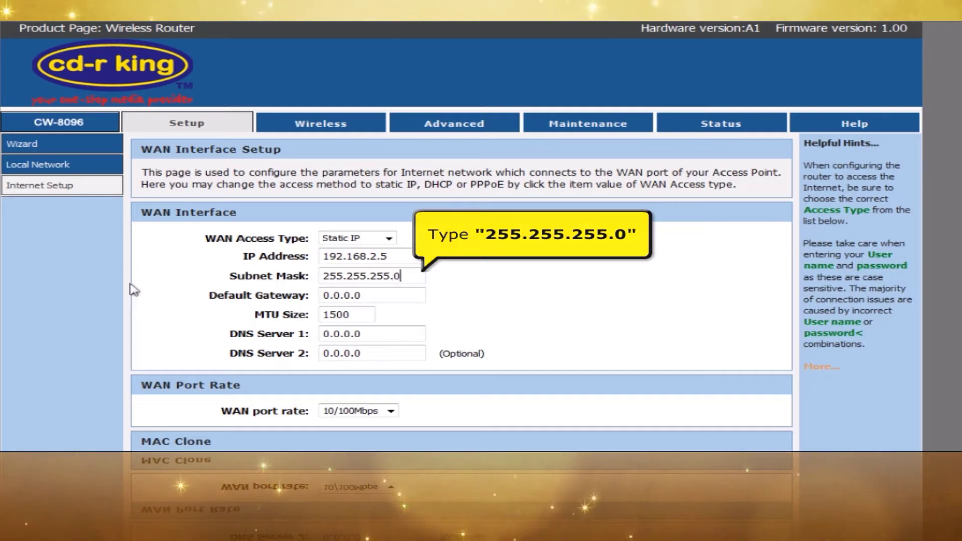
pyautogui.press('Tab')
pyautogui.click(401, 299)
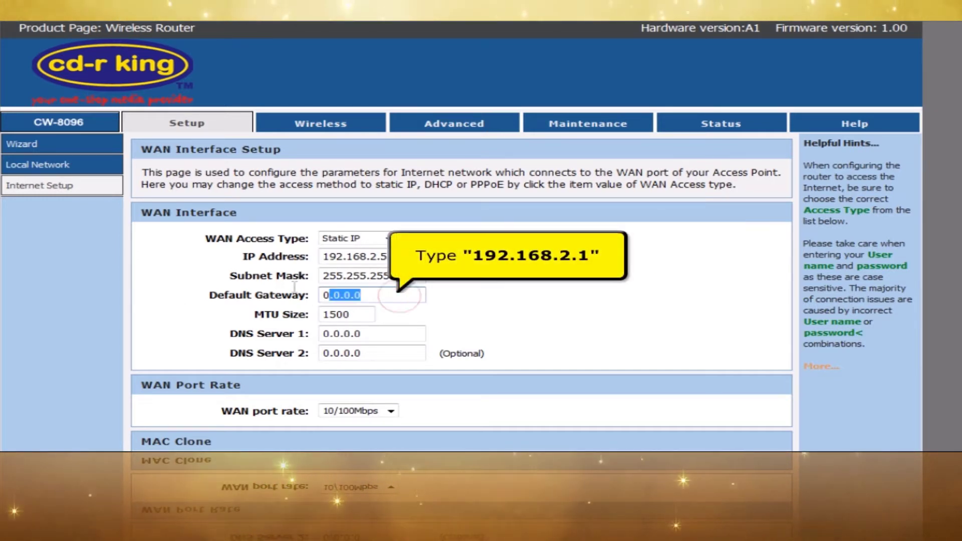
pyautogui.write('192.16')
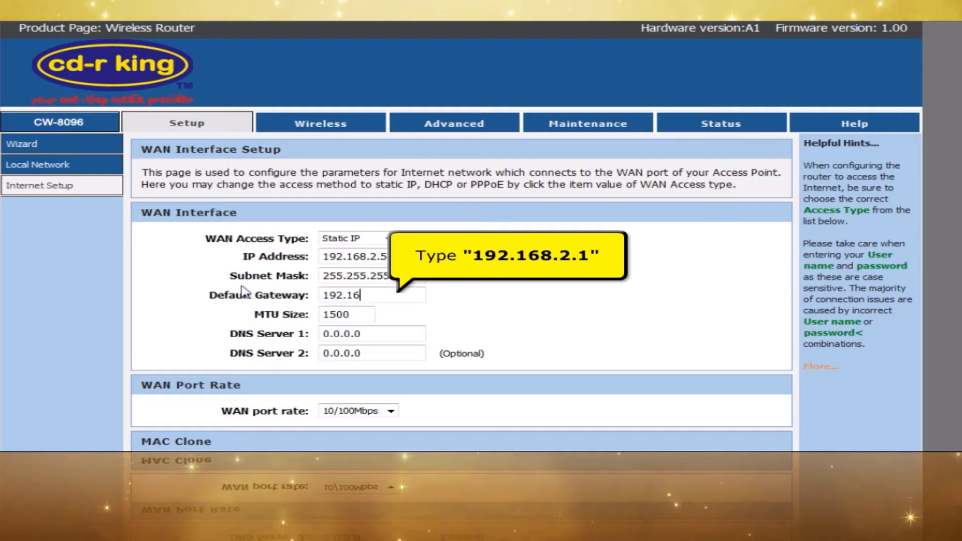
pyautogui.write('8.2.')
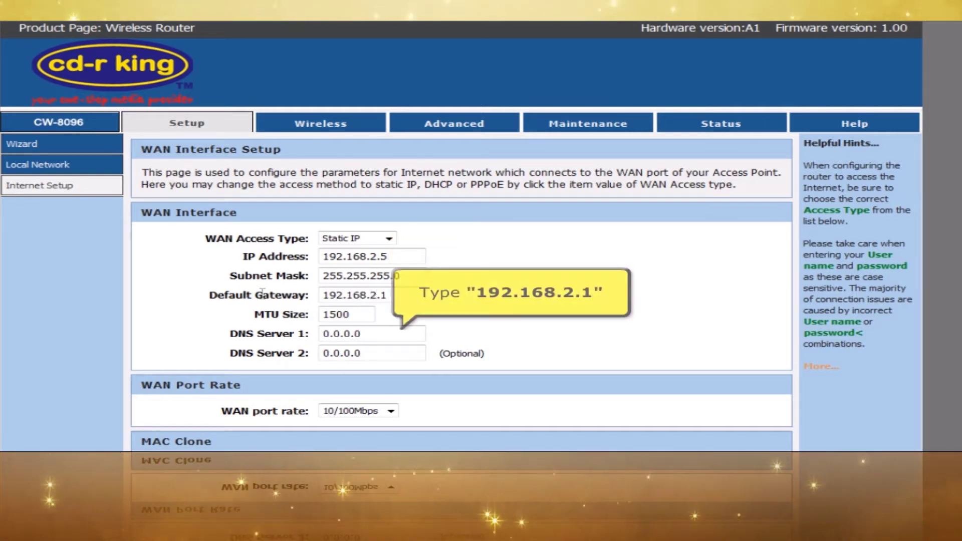
pyautogui.write('1')
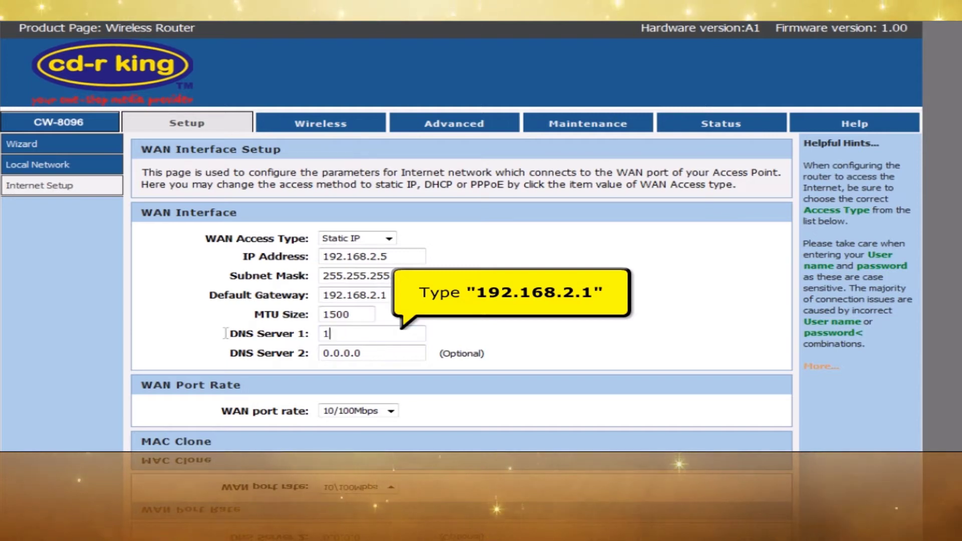
pyautogui.write('92.168.2.1')
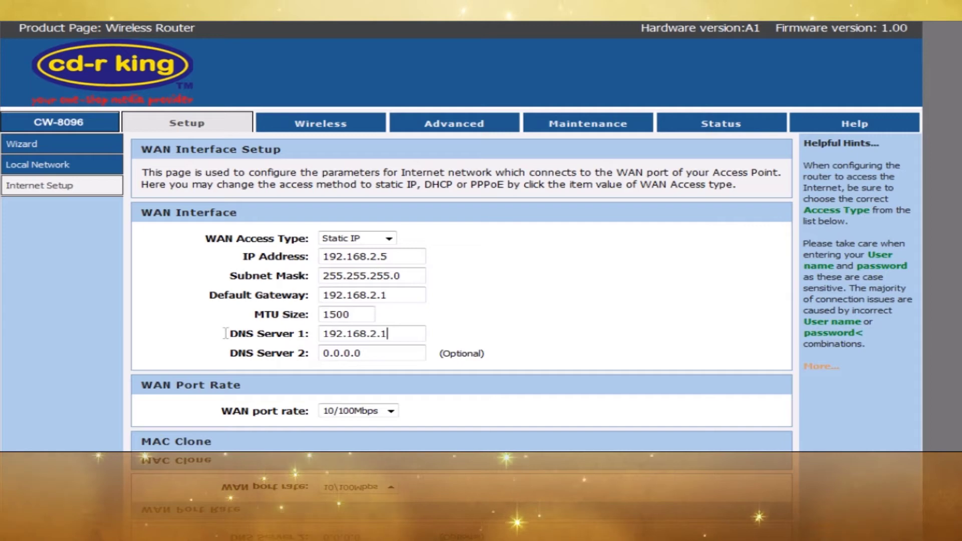
# - Select MAC Clone from PC and apply the WAN changes, rebooting the router
pyautogui.scroll(-3, 622, 298)
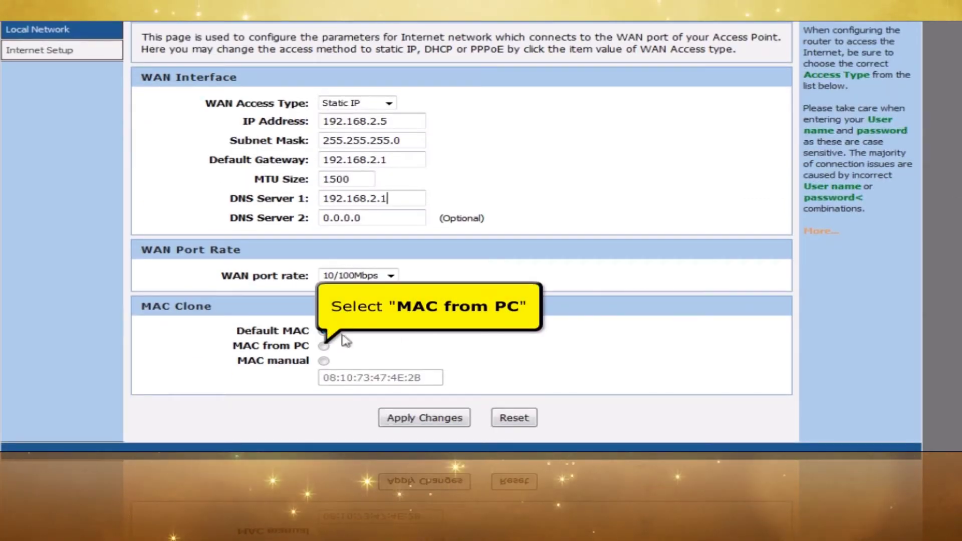
pyautogui.click(324, 347)
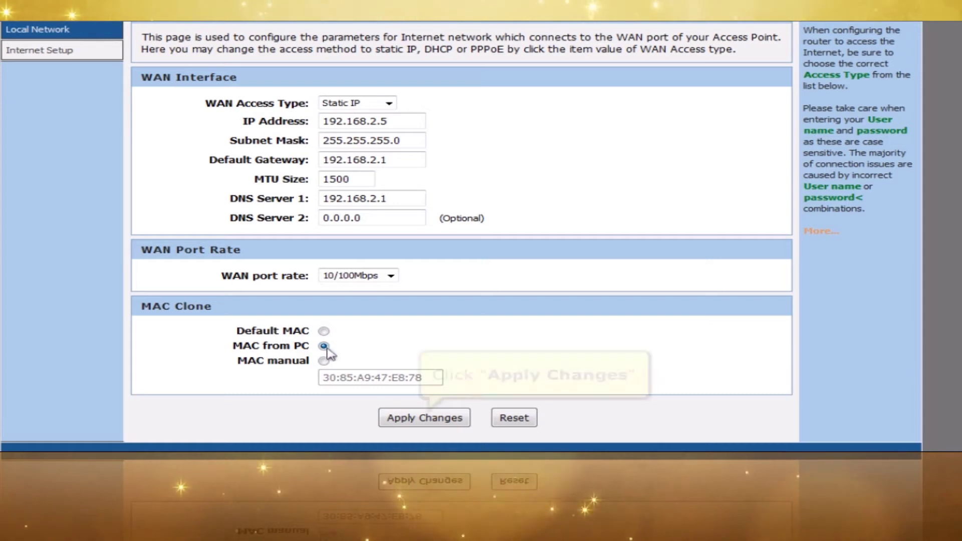
pyautogui.click(403, 418)
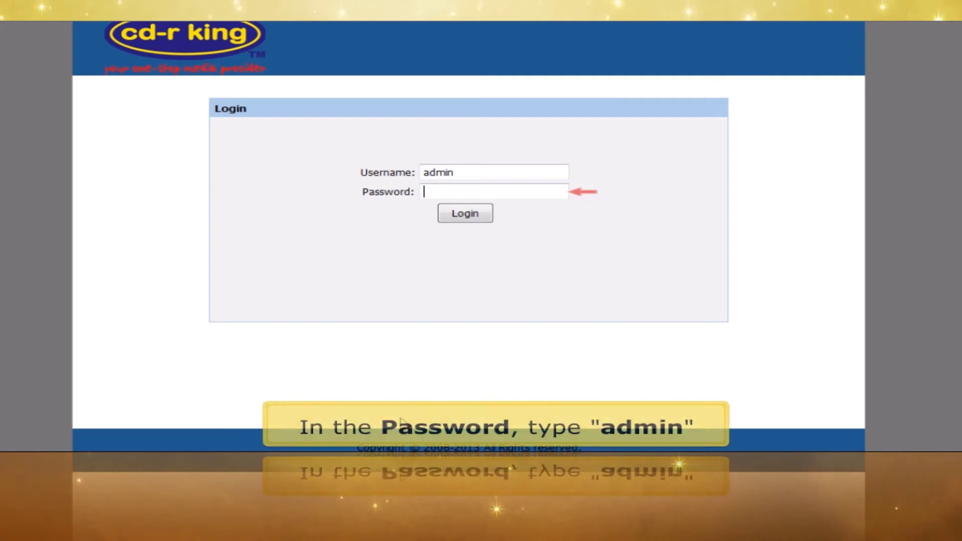
# - Enter the admin password and log back in after the reboot
pyautogui.write('min')
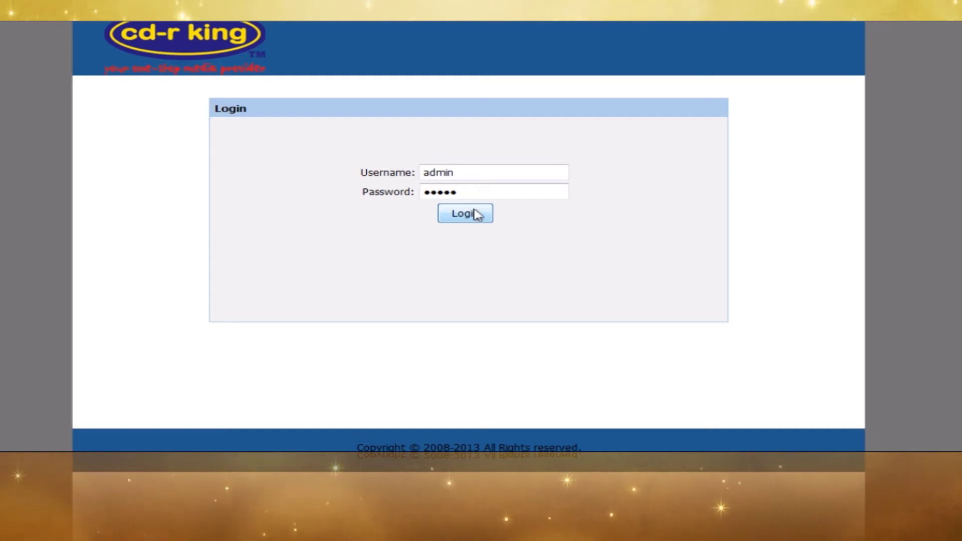
pyautogui.click(475, 214)
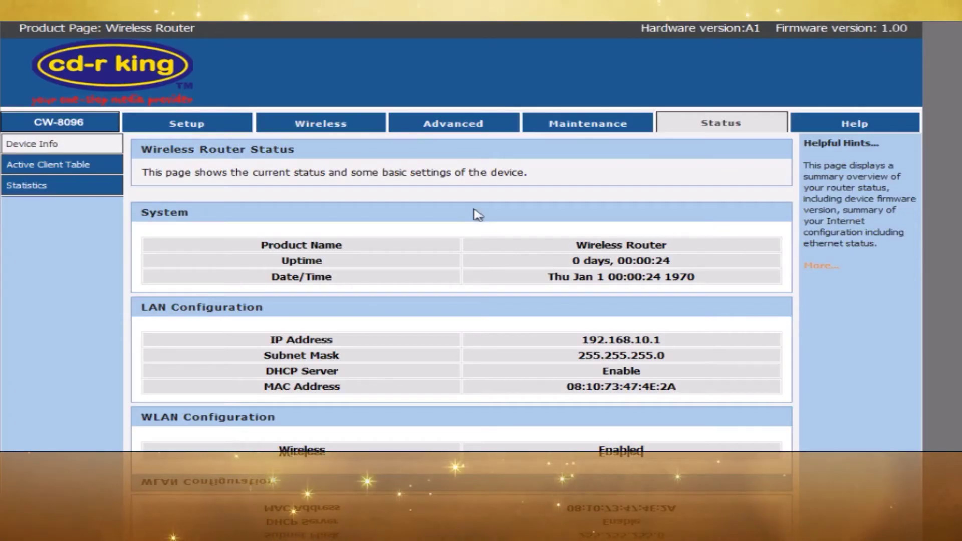
# - Change the Name (SSID) on Wireless Basics to 'cd-r king wifi'
pyautogui.click(329, 135)
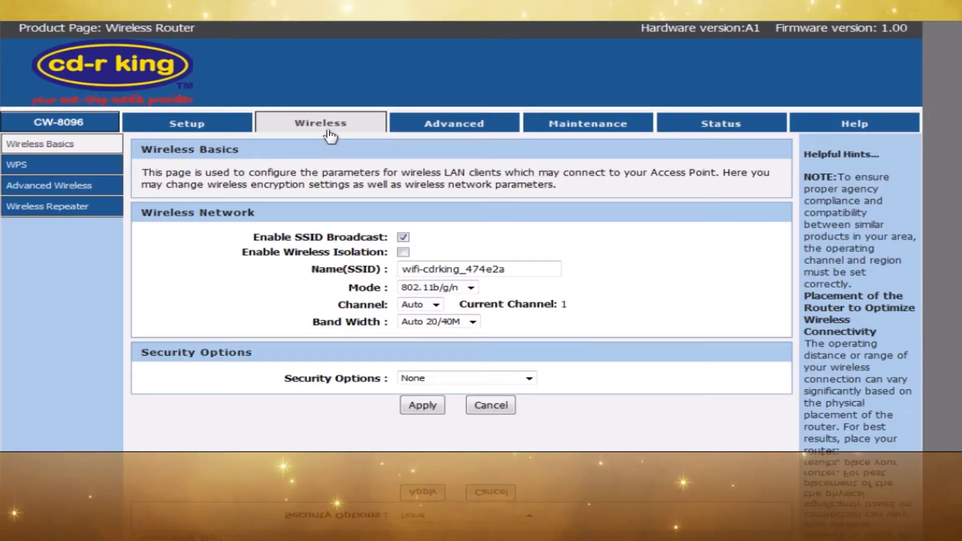
pyautogui.click(104, 152)
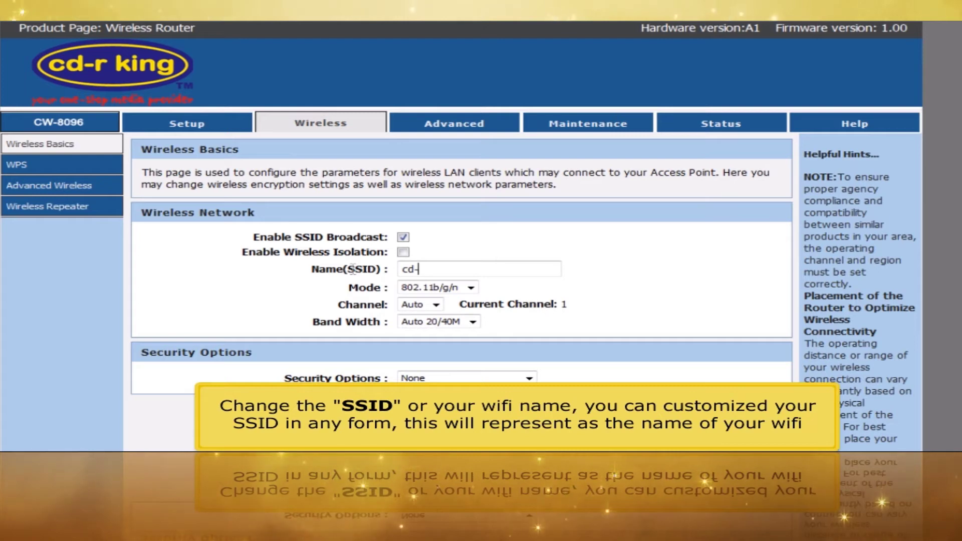
pyautogui.write('r king')
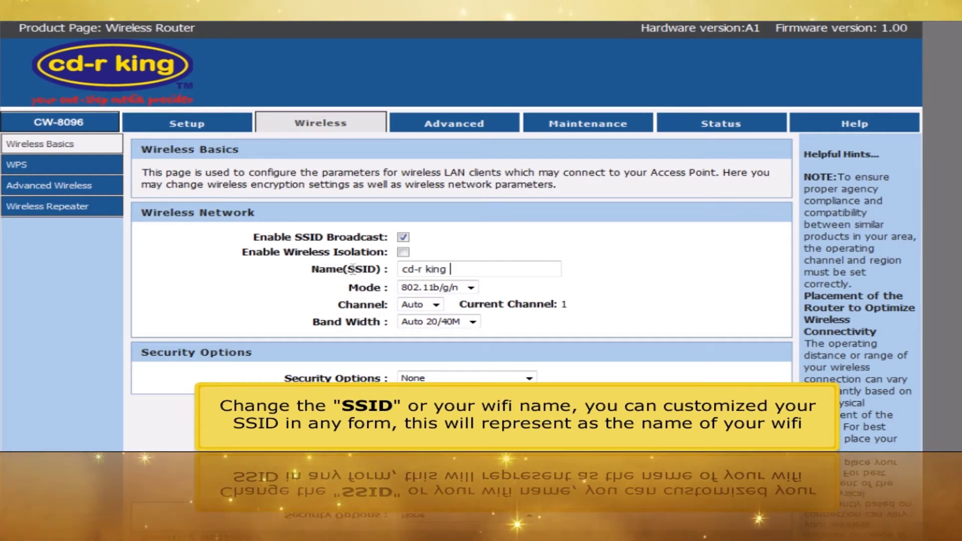
pyautogui.write('fi')
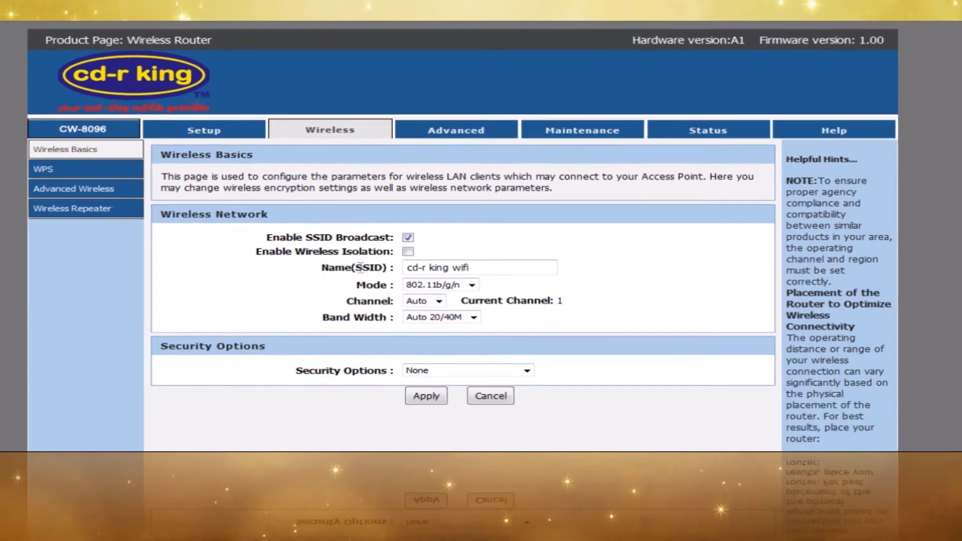
pyautogui.click(525, 362)
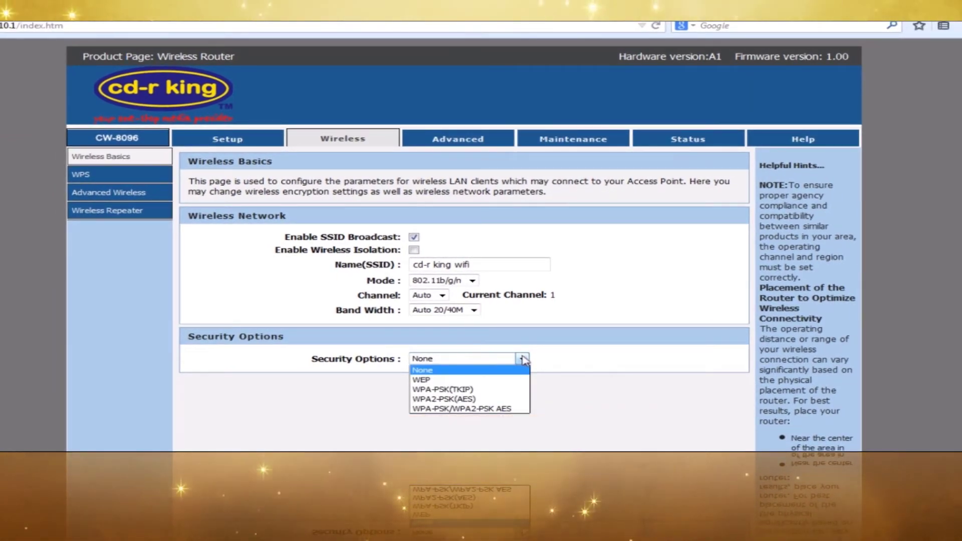
# - Choose WPA2-PSK(AES), type the pre-shared key, and apply the wireless settings
pyautogui.click(487, 399)
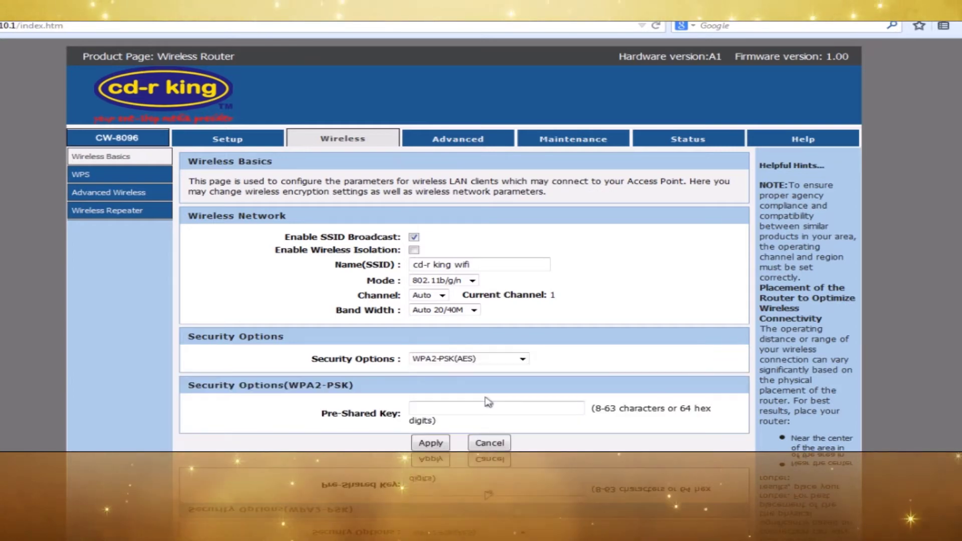
pyautogui.scroll(-3, 488, 402)
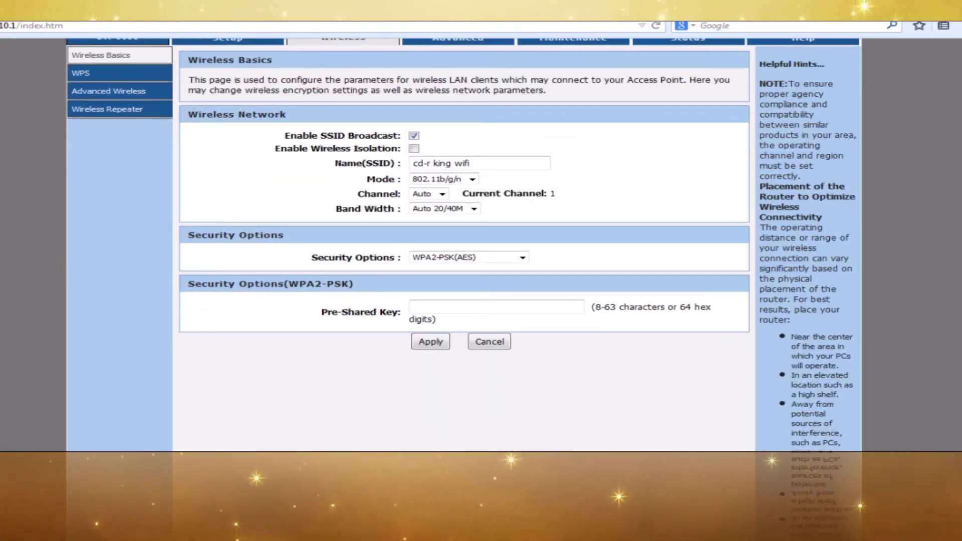
pyautogui.click(529, 311)
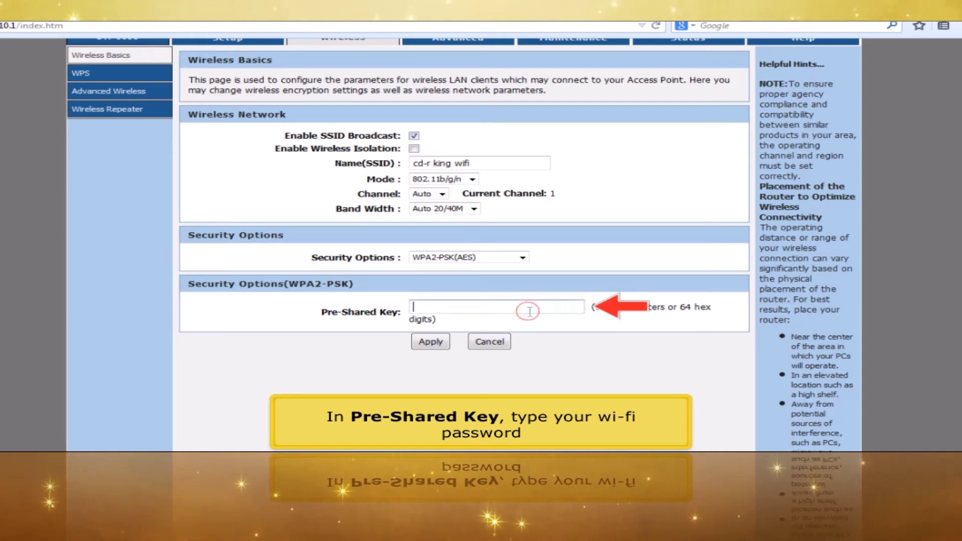
pyautogui.write('98765')
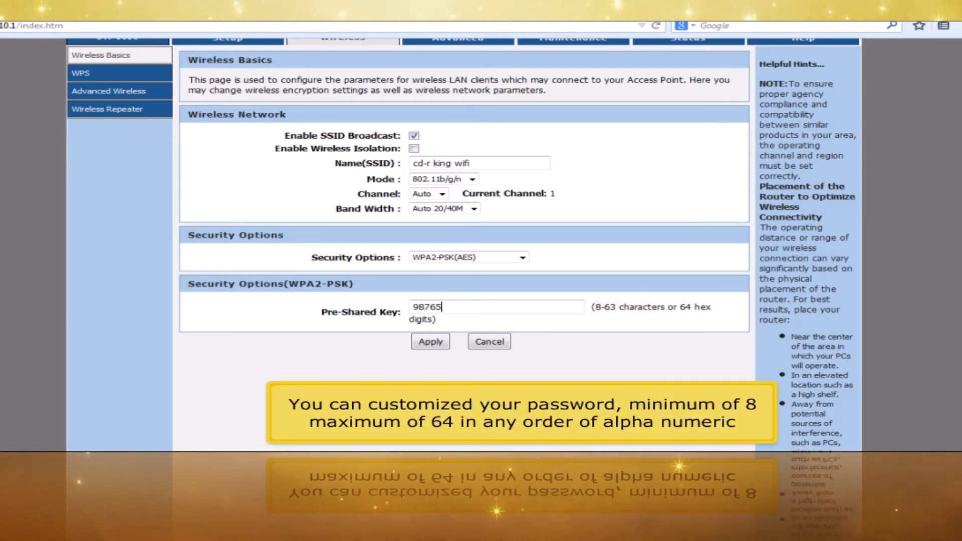
pyautogui.write('43210')
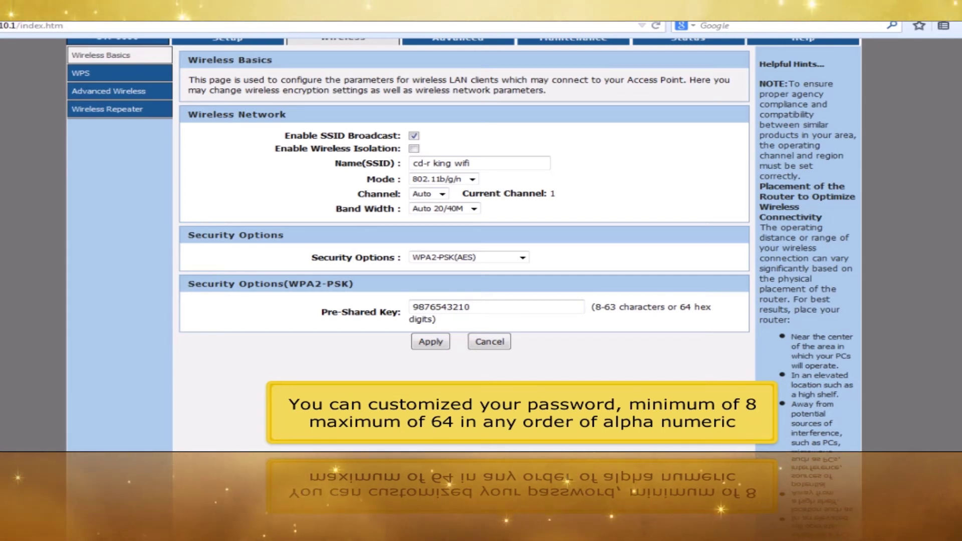
pyautogui.click(419, 345)
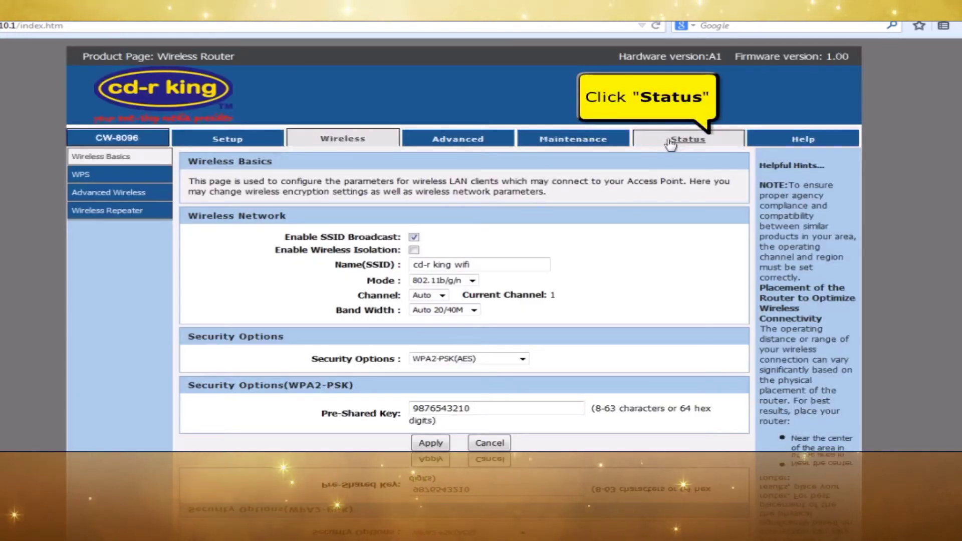
pyautogui.click(672, 144)
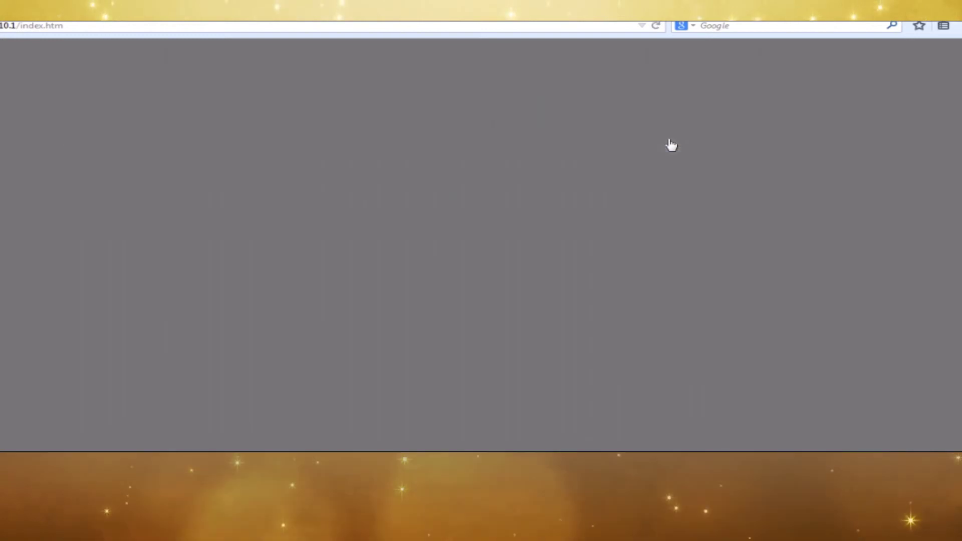
pyautogui.scroll(-5, 672, 144)
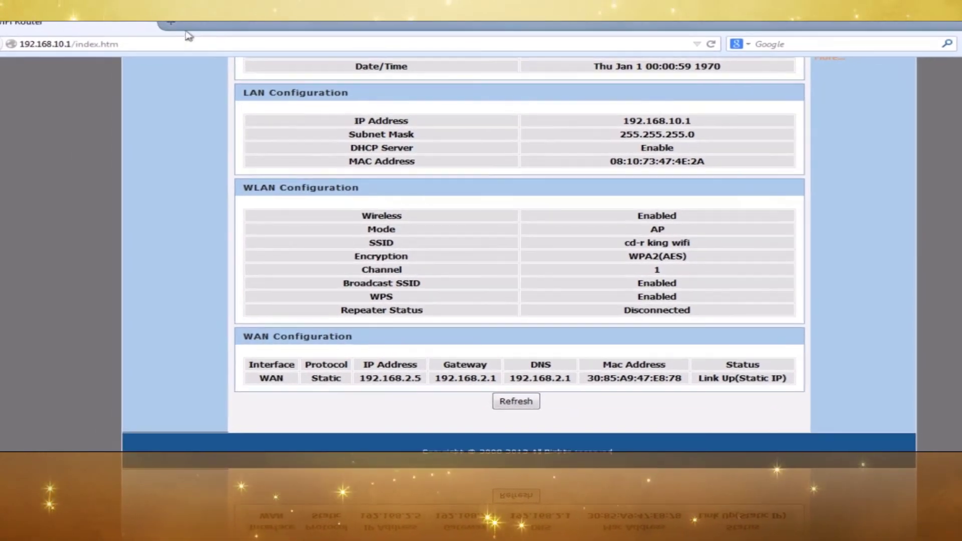
pyautogui.click(189, 32)
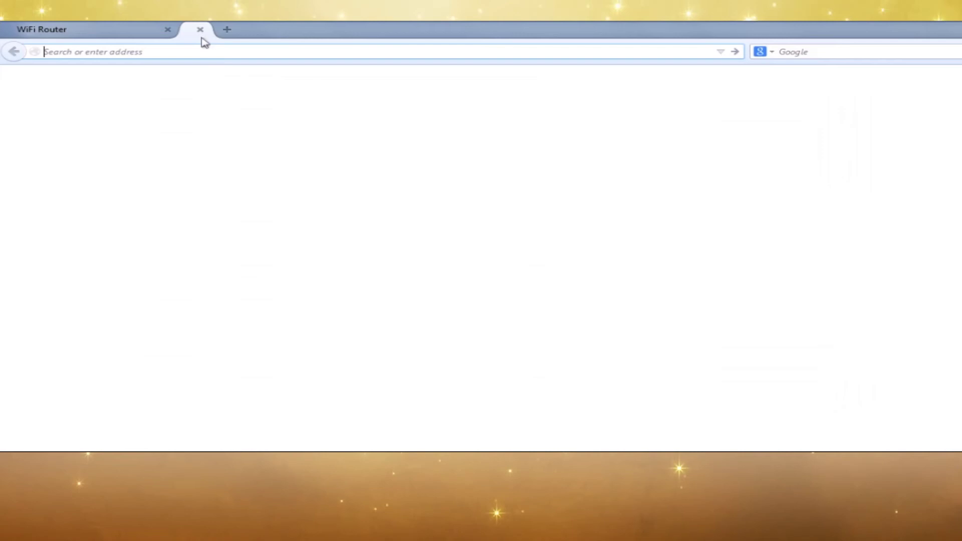
pyautogui.write('www.cd')
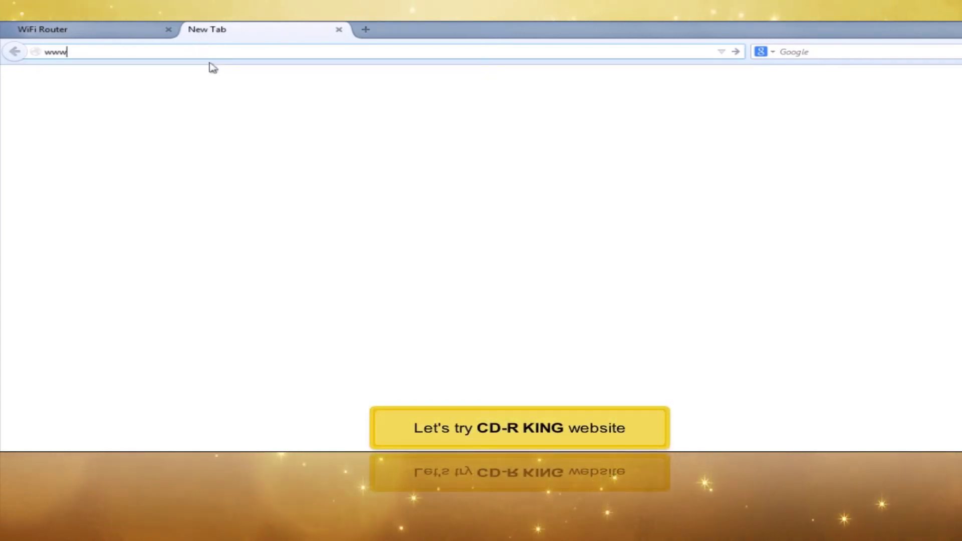